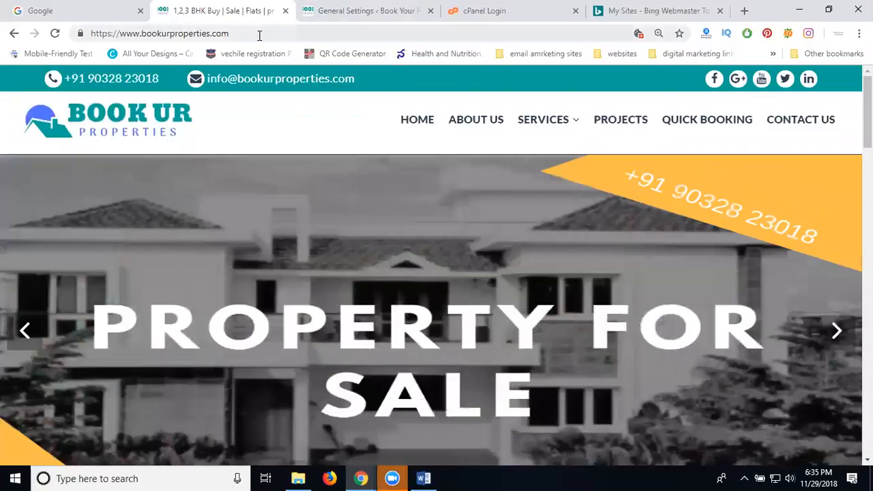
click(606, 11)
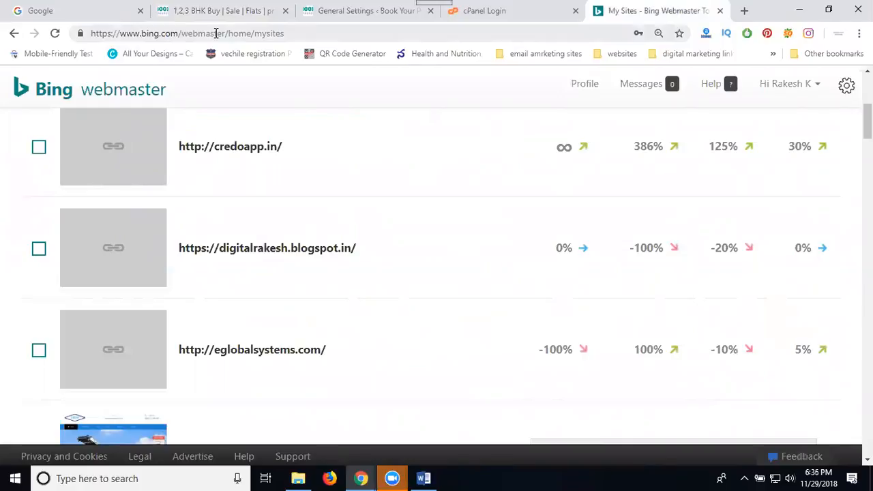
scroll(284, 222, up, 5)
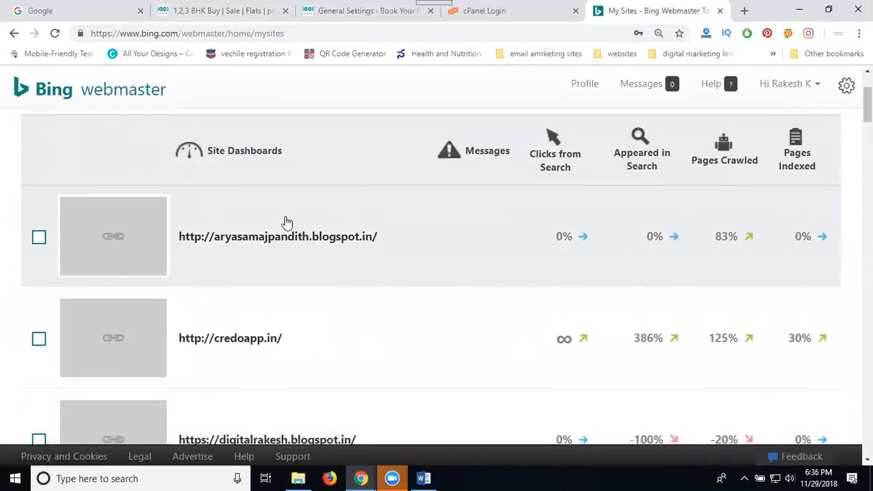
click(70, 175)
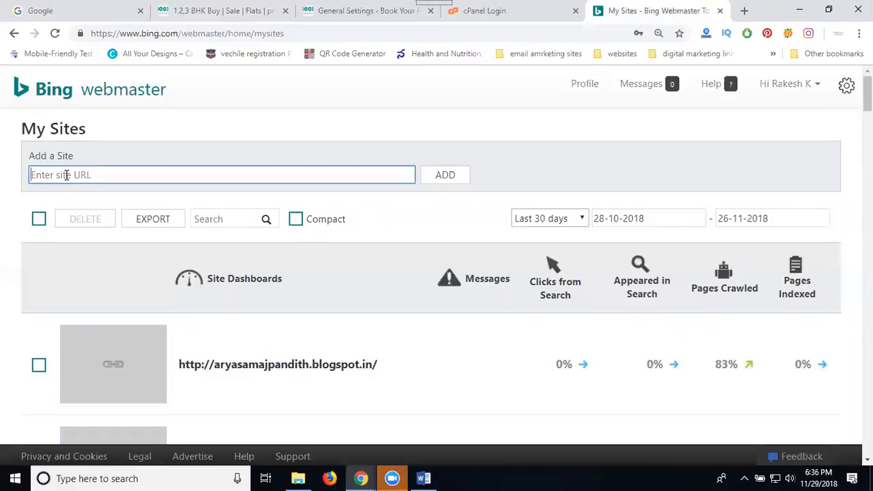
text(https://www.bookurproperties.com/)
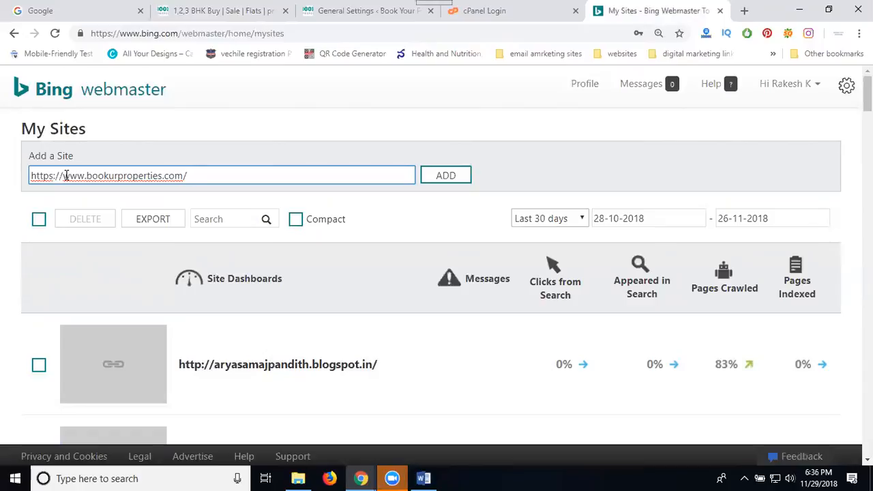
click(455, 176)
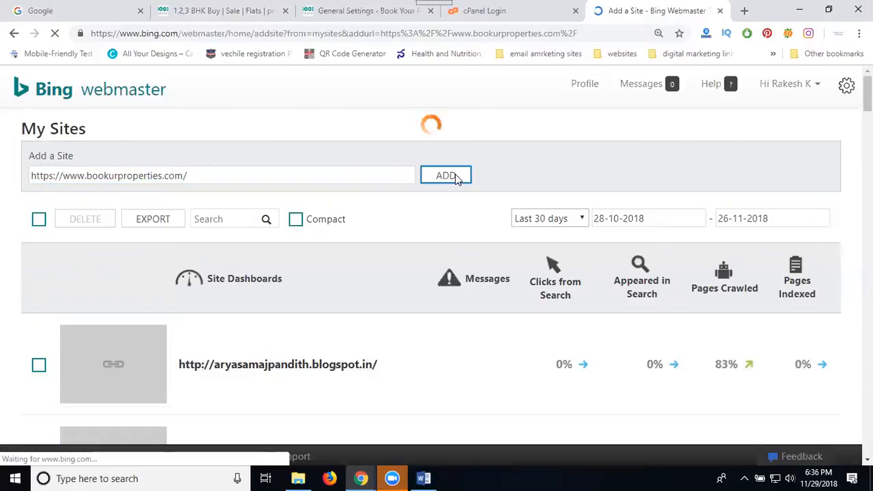
click(200, 226)
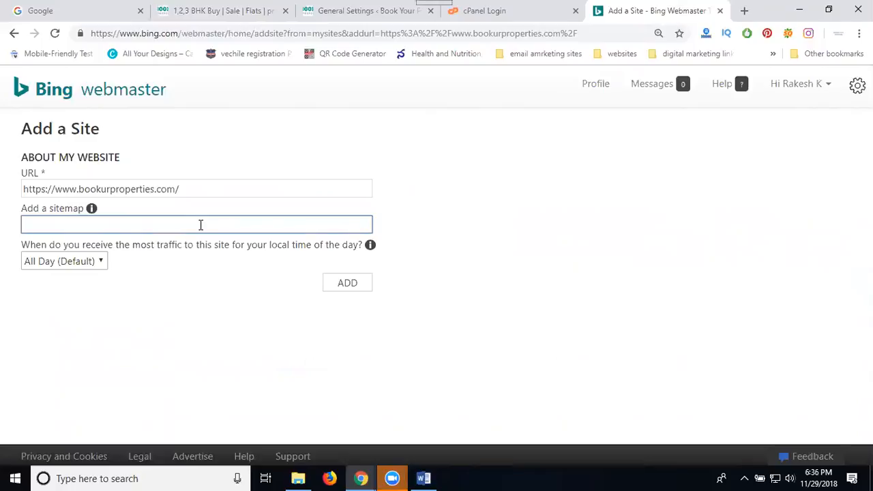
text(https://www.bookurproperties.com/)
text(s)
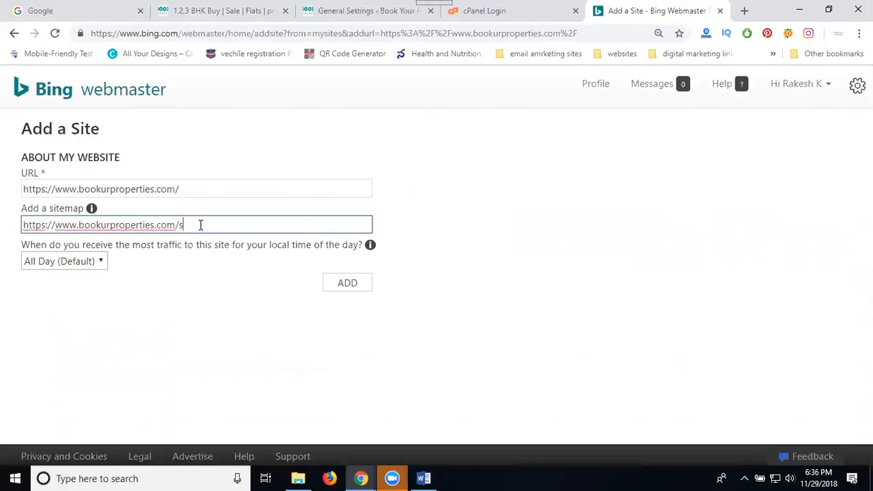
text(itemap.xml)
click(48, 263)
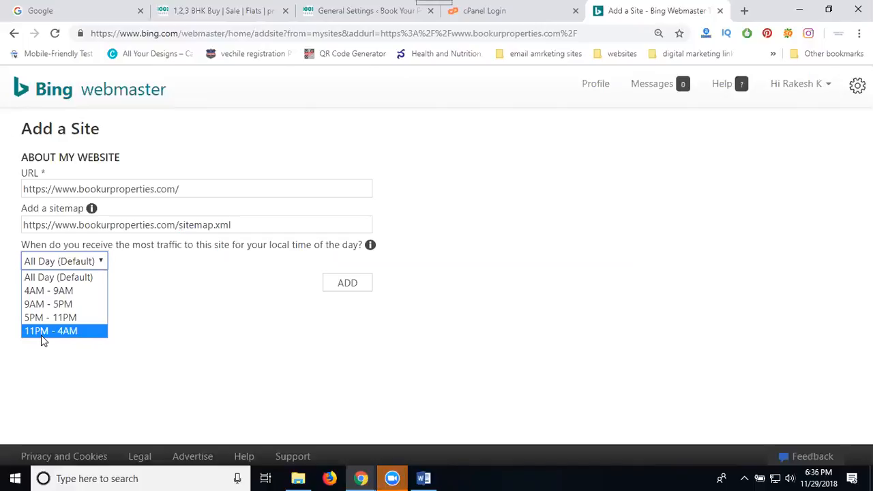
click(50, 275)
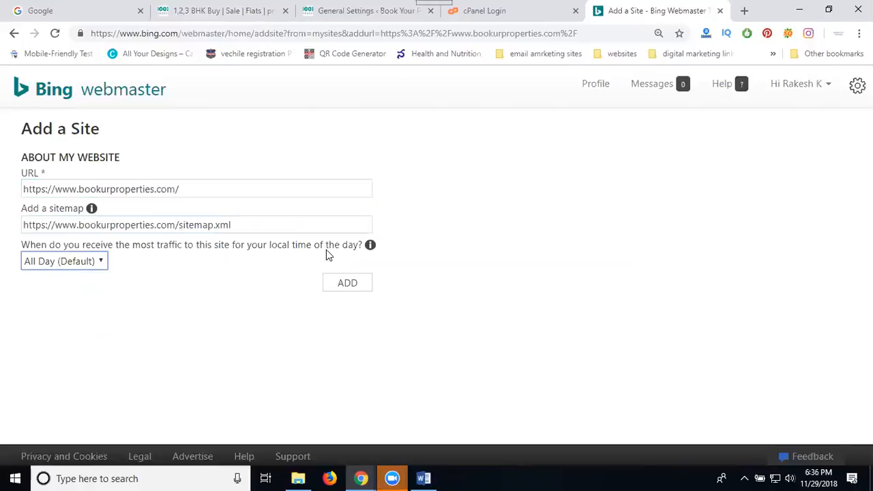
click(344, 289)
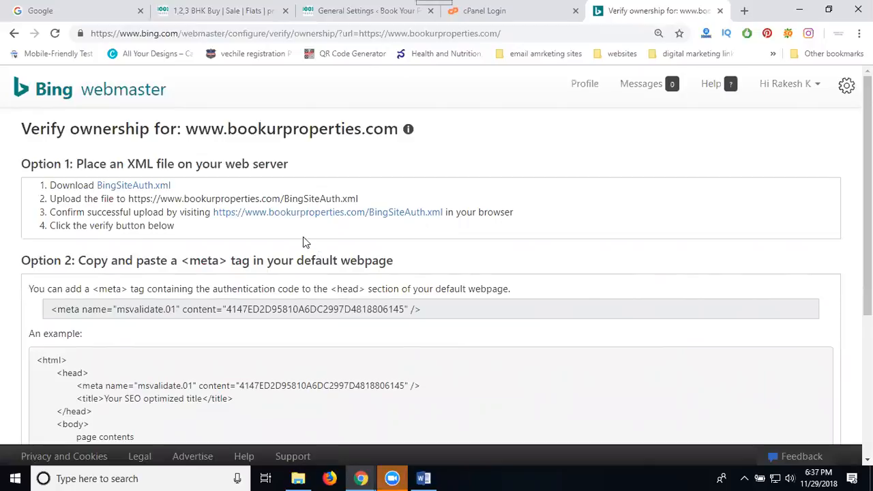
Download the BingSiteAuth.xml file and copy the verification meta tag given under Option 2.
click(123, 187)
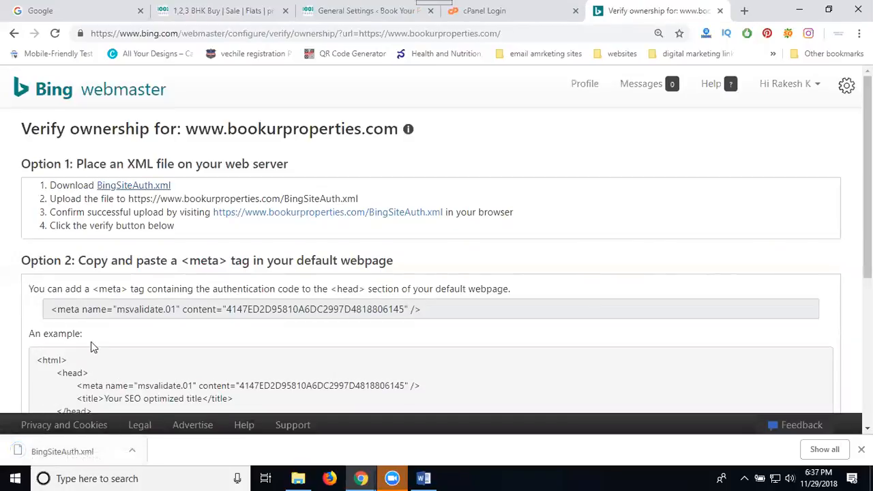
drag(49, 309, 421, 306)
key(ctrl+c)
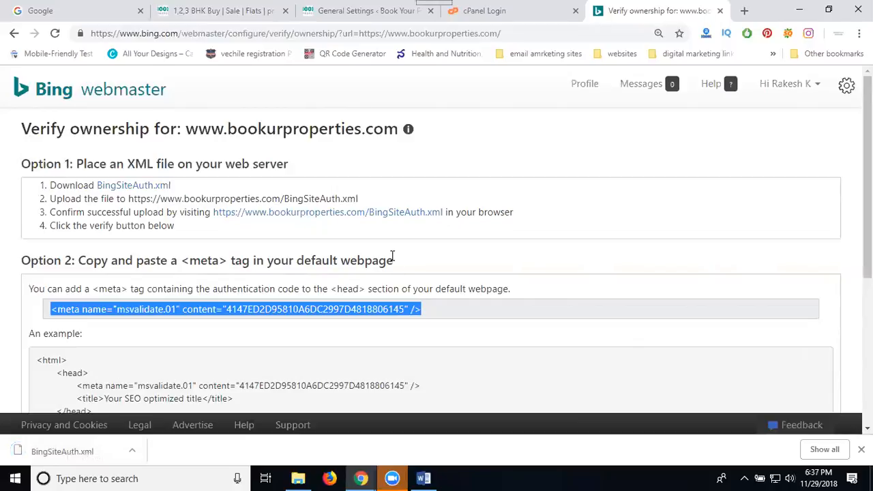
Paste the copied verification meta tag into the Bing Webmaster Center field of the WordPress All in One SEO settings.
click(341, 11)
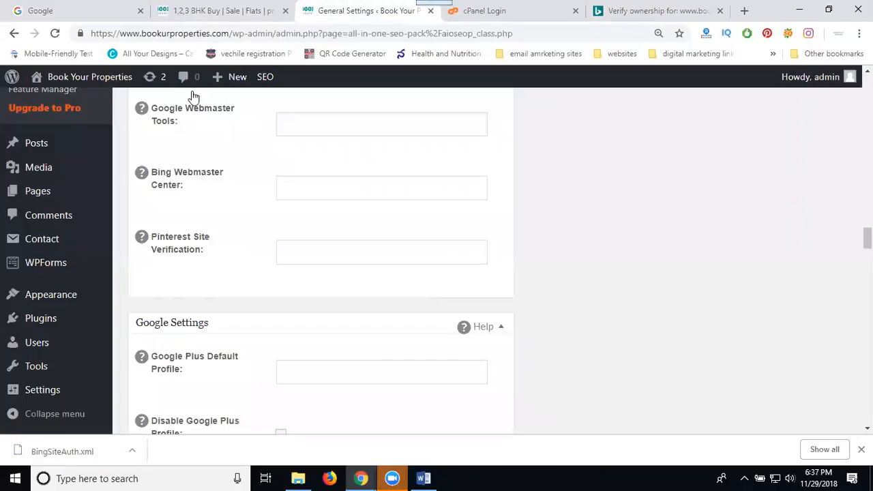
scroll(31, 143, up, 5)
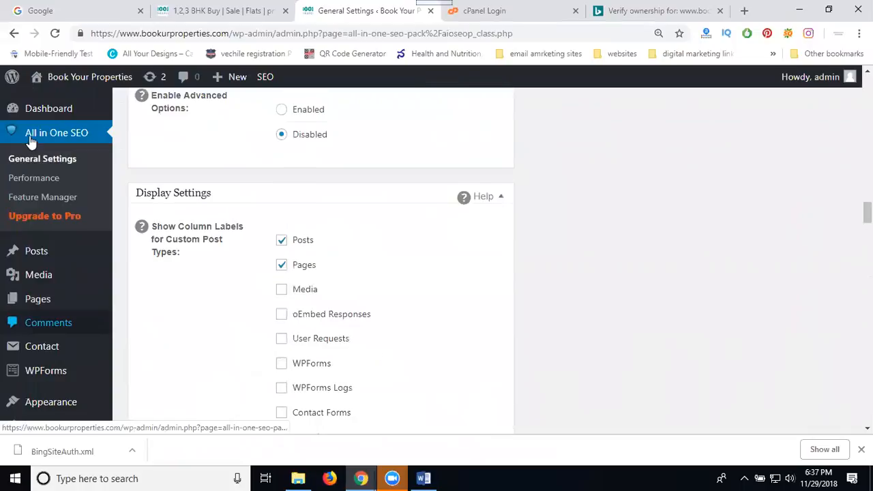
scroll(285, 212, down, 5)
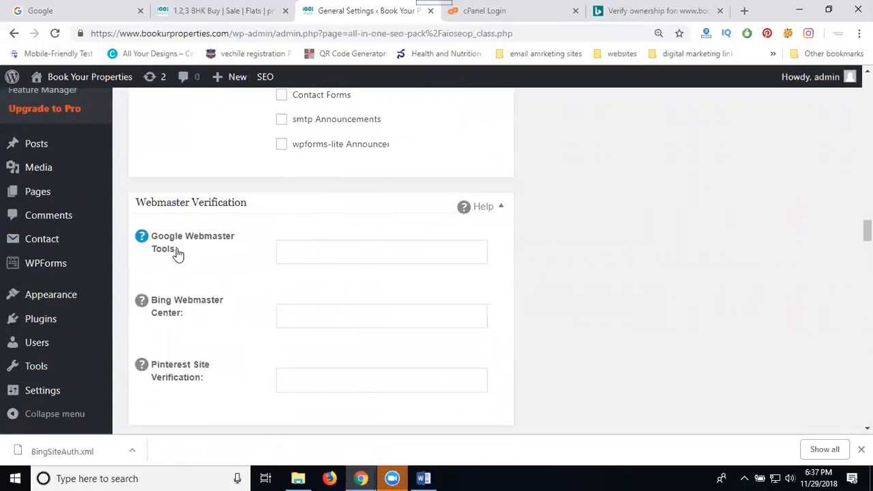
click(293, 310)
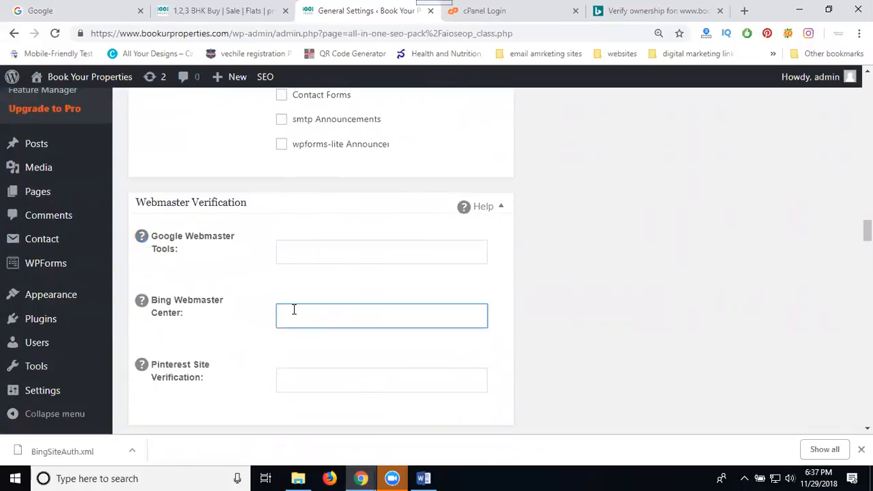
key(ctrl+v)
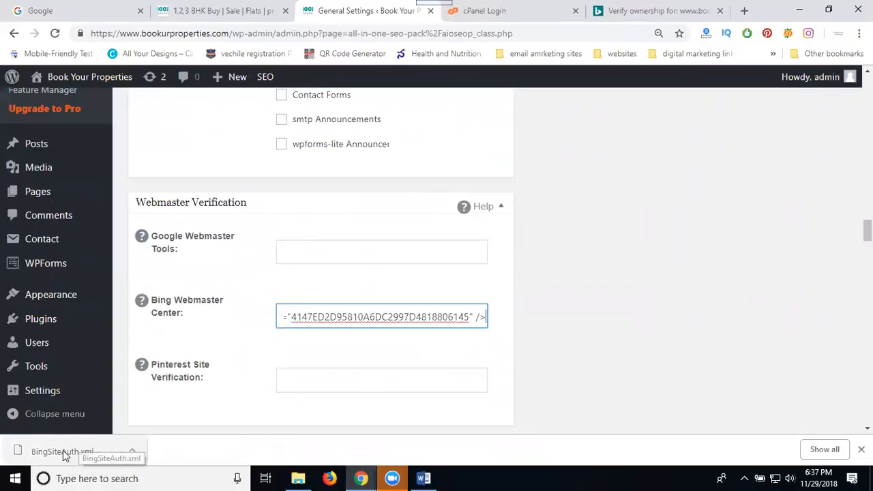
Log in to cPanel with the prefilled credentials and open the public_html folder in File Manager.
click(498, 10)
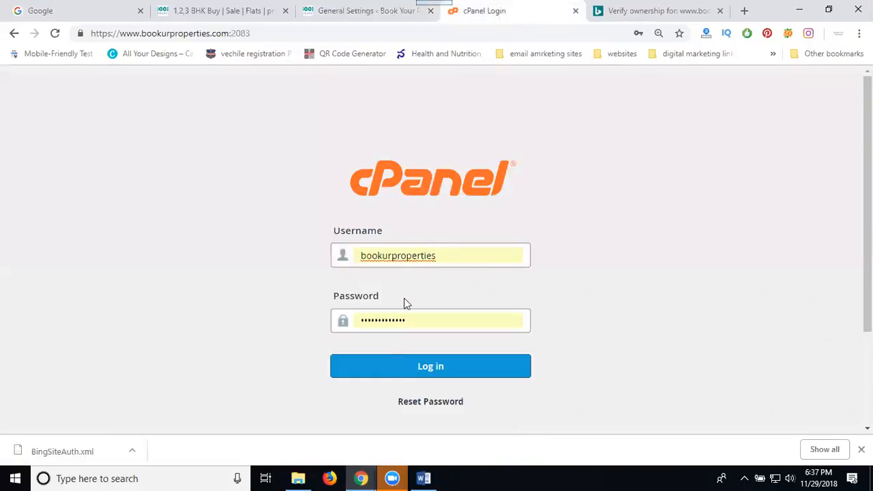
click(386, 373)
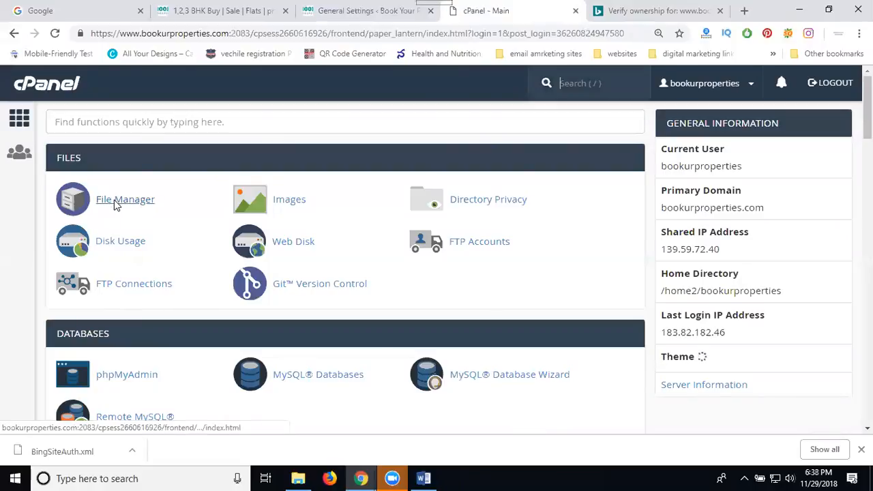
click(116, 203)
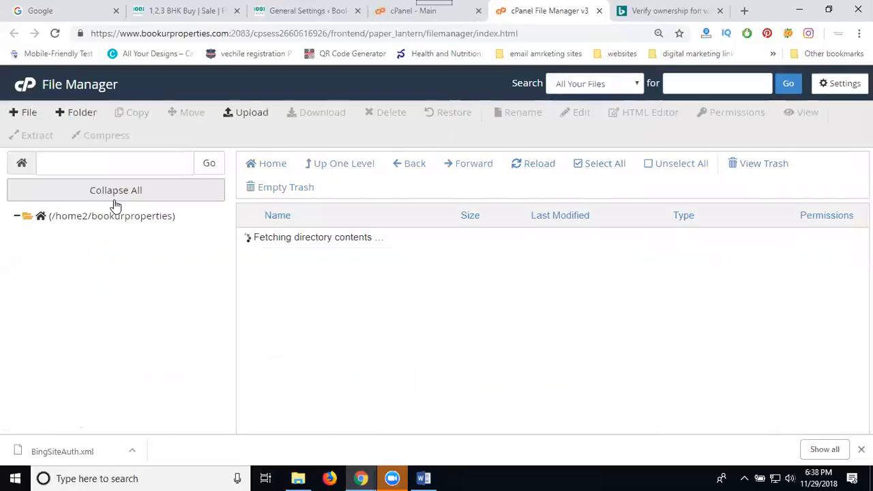
scroll(349, 354, down, 4)
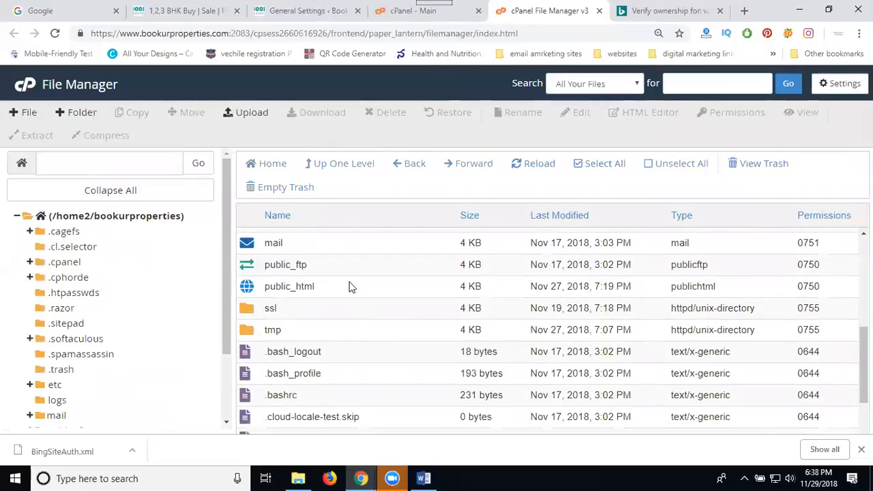
double_click(348, 287)
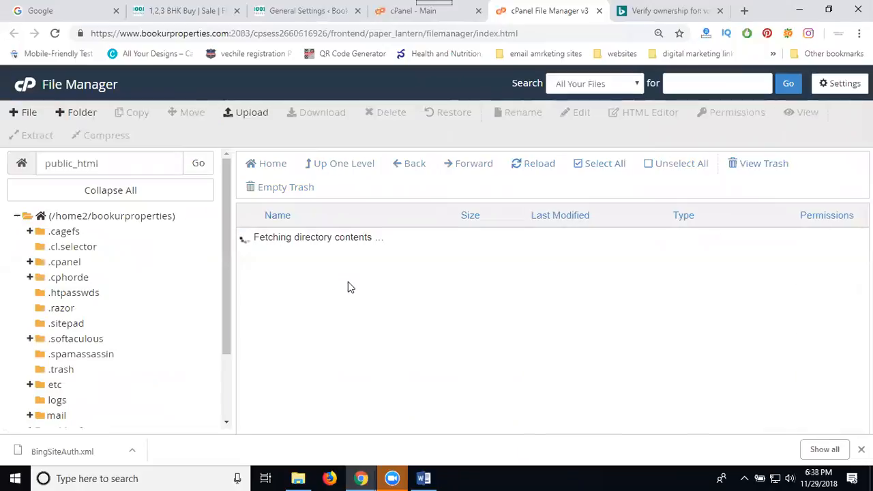
Upload BingSiteAuth.xml from the Downloads folder to public_html.
click(249, 115)
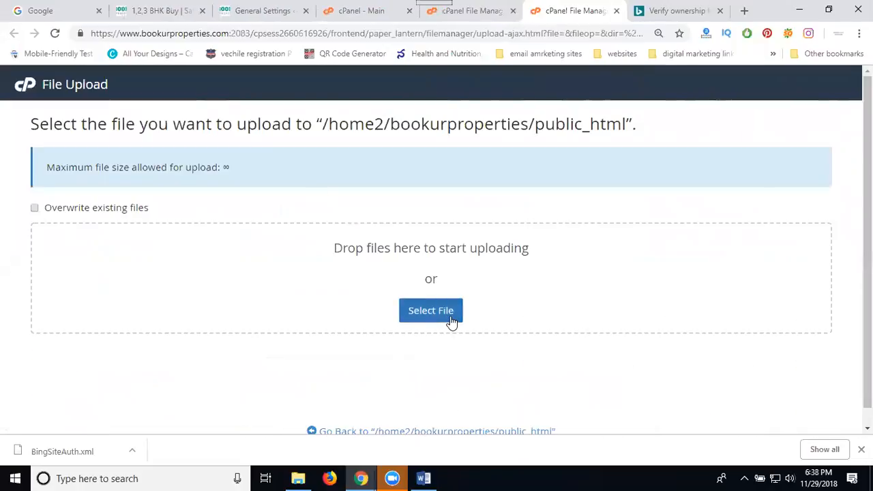
click(451, 320)
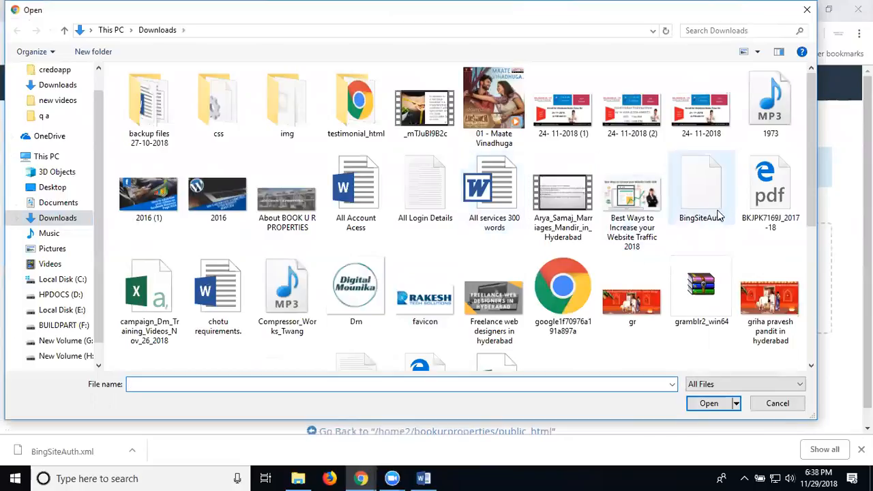
double_click(700, 198)
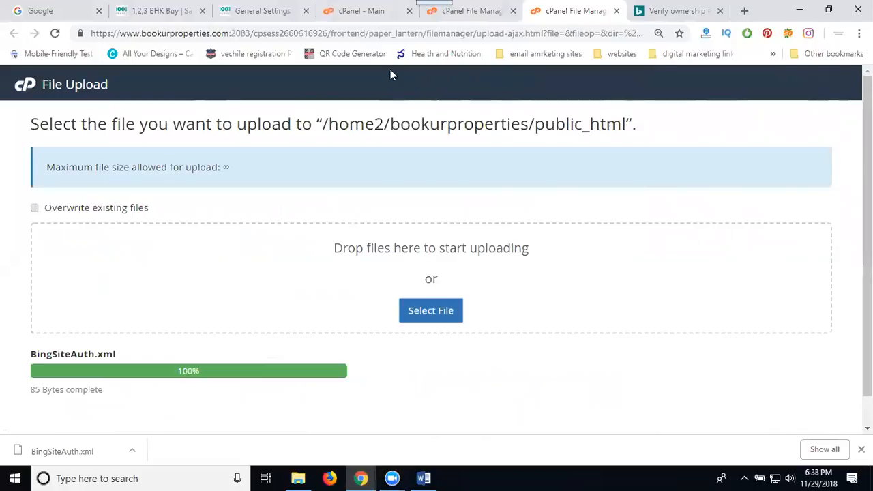
click(243, 10)
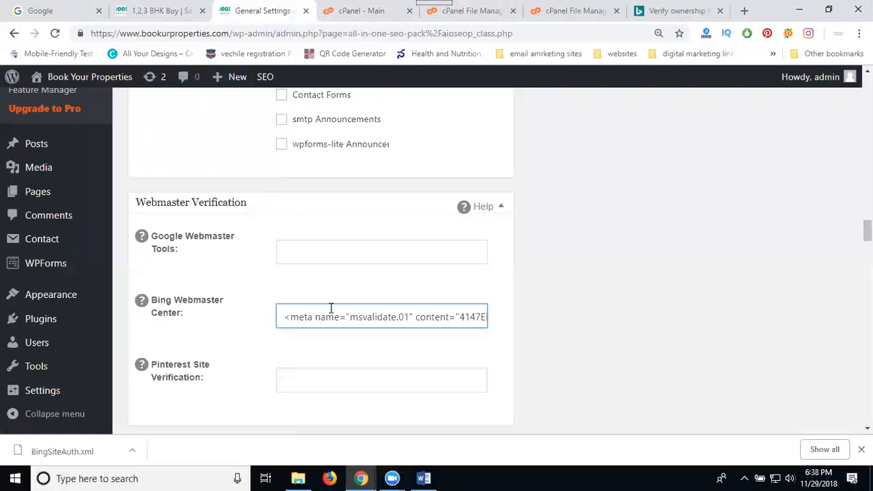
scroll(192, 327, down, 10)
scroll(192, 329, down, 15)
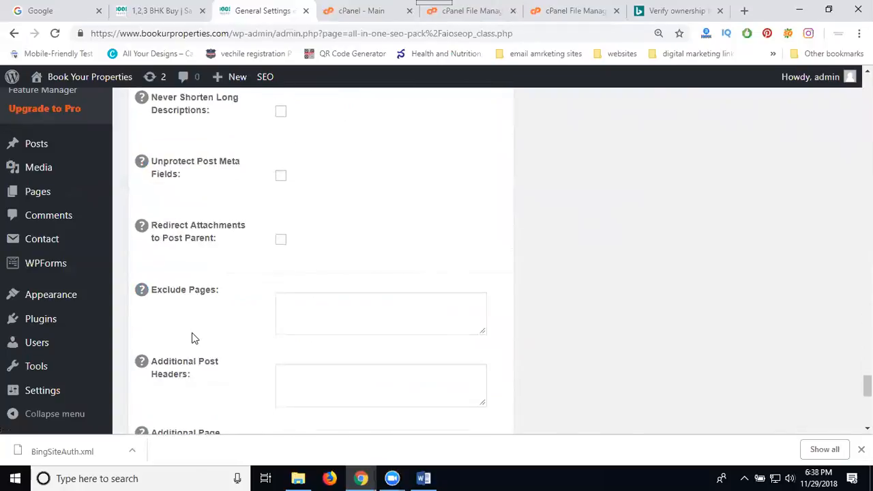
scroll(191, 337, down, 5)
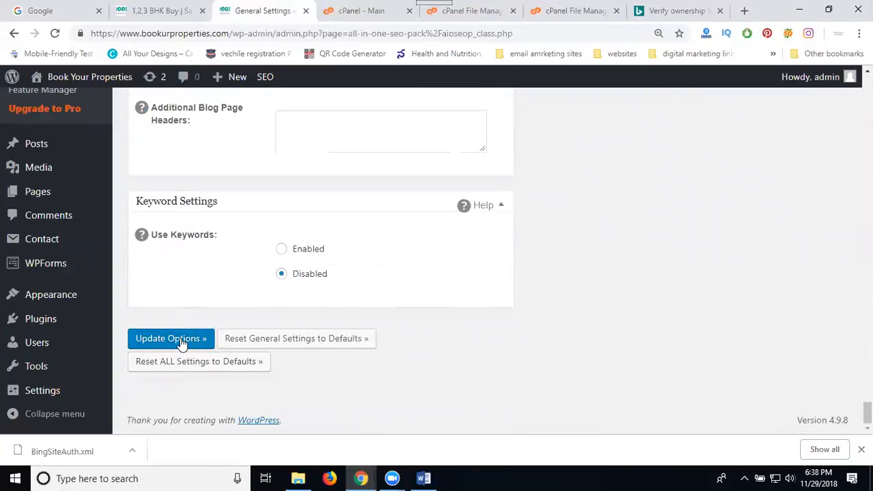
click(672, 10)
scroll(102, 245, down, 4)
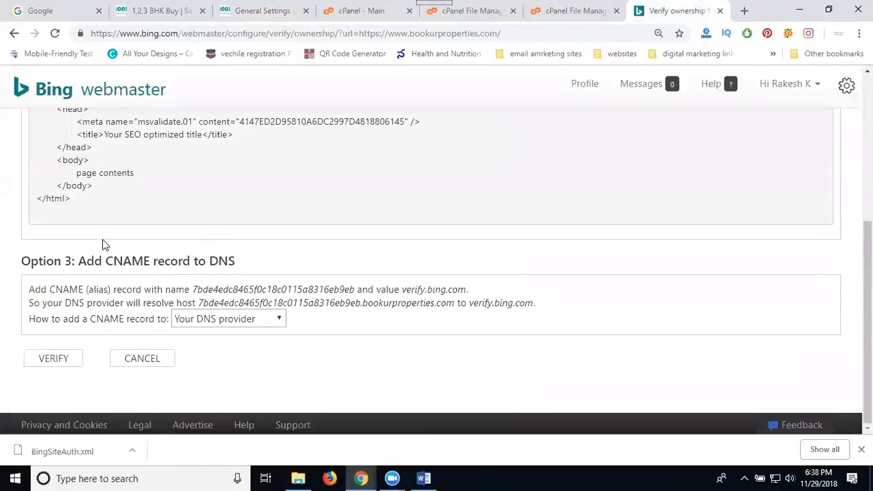
click(51, 361)
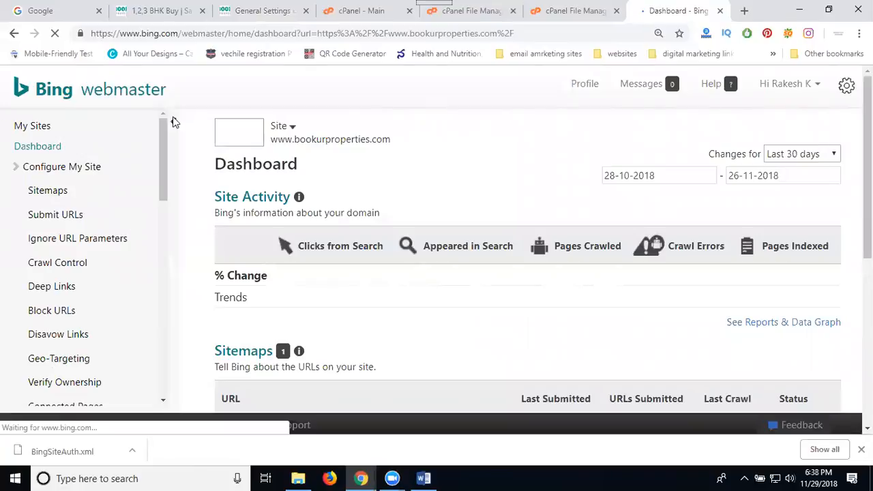
Save the updated All in One SEO options in WordPress and return to the site's Bing Webmaster dashboard.
click(229, 15)
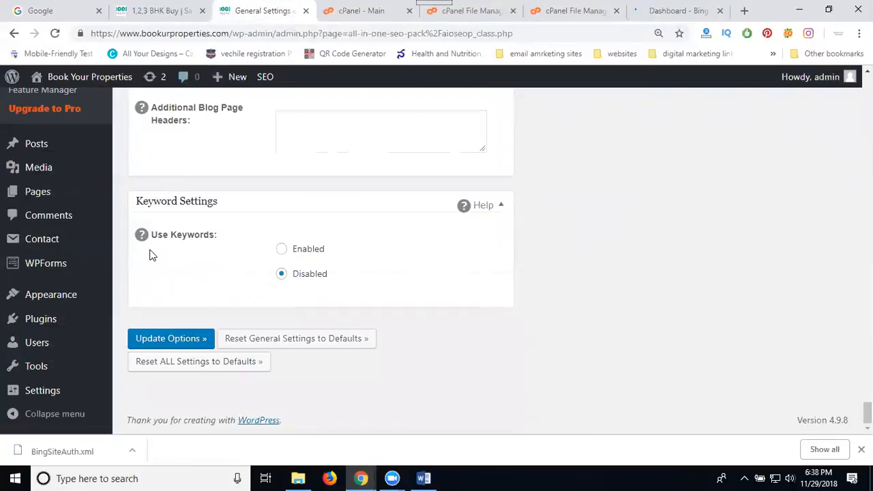
click(159, 341)
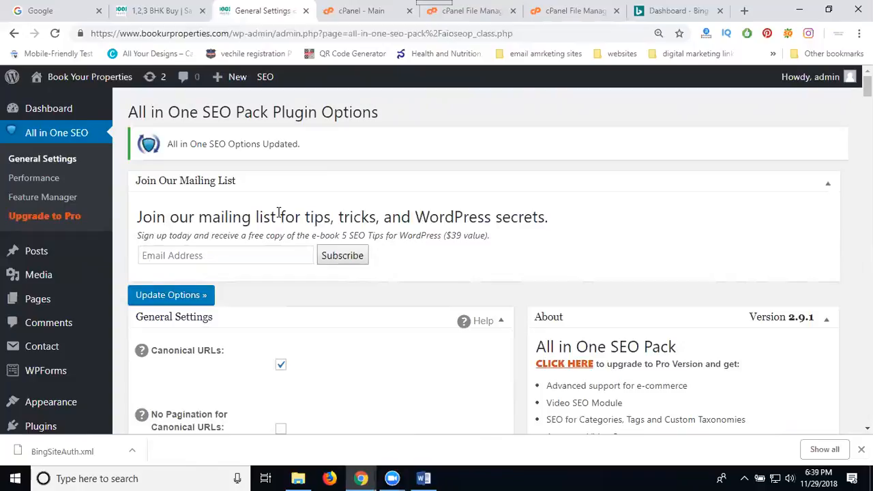
click(674, 11)
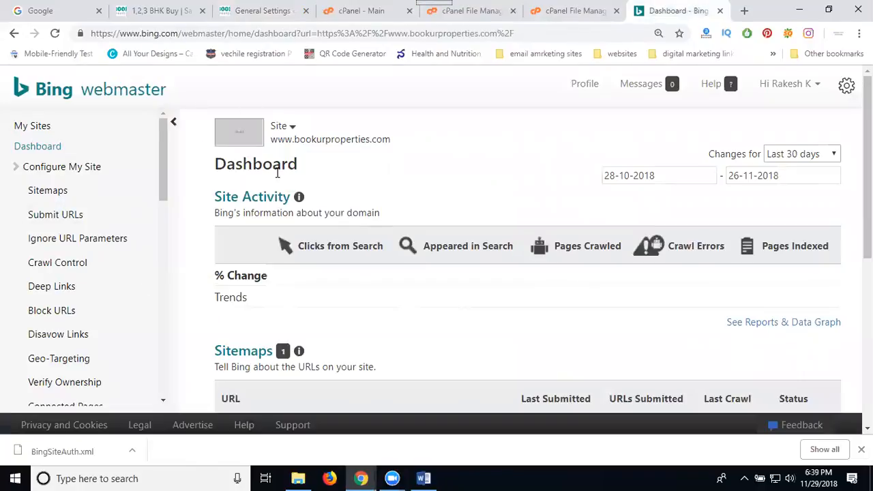